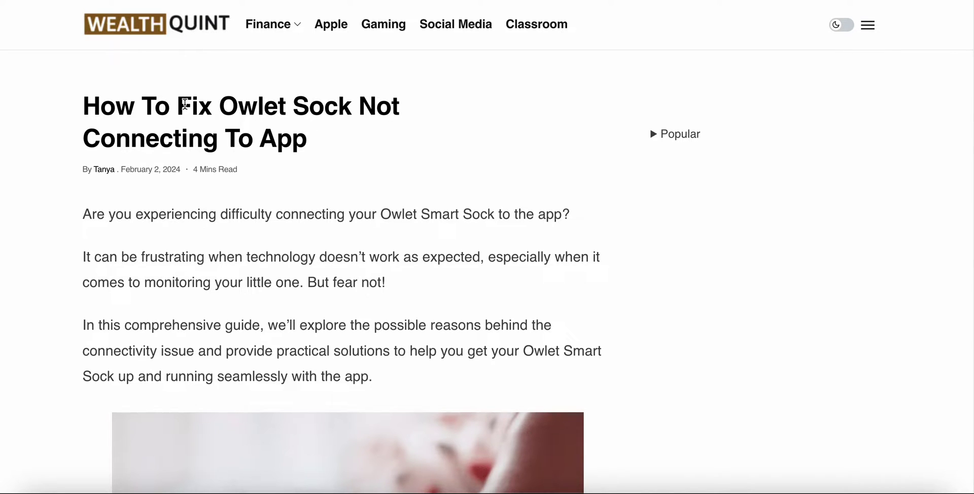
Scroll the Owlet Sock article down to its first fix, '1. Check Wi-Fi Connection'.
{"action": "left_click_drag", "start_coordinate": [185, 104], "coordinate": [84, 104]}
{"action": "left_click", "coordinate": [326, 152], "text": "shift"}
{"action": "scroll", "coordinate": [320, 157], "scroll_direction": "down", "scroll_amount": 1}
{"action": "scroll", "coordinate": [315, 156], "scroll_direction": "down", "scroll_amount": 4}
{"action": "scroll", "coordinate": [316, 156], "scroll_direction": "down", "scroll_amount": 1}
{"action": "scroll", "coordinate": [316, 156], "scroll_direction": "down", "scroll_amount": 2}
{"action": "scroll", "coordinate": [315, 157], "scroll_direction": "down", "scroll_amount": 1}
{"action": "scroll", "coordinate": [313, 155], "scroll_direction": "down", "scroll_amount": 1}
{"action": "scroll", "coordinate": [312, 154], "scroll_direction": "down", "scroll_amount": 2}
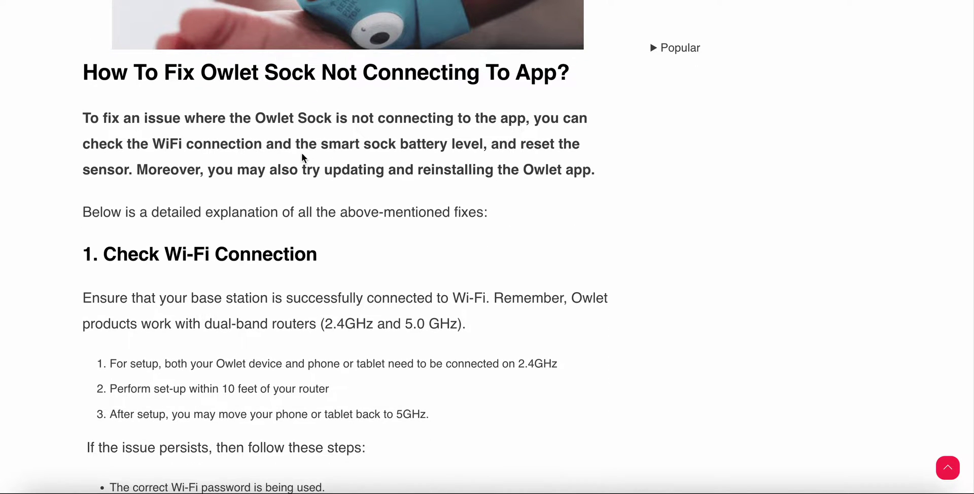
{"action": "scroll", "coordinate": [95, 189], "scroll_direction": "down", "scroll_amount": 1}
{"action": "scroll", "coordinate": [98, 167], "scroll_direction": "down", "scroll_amount": 2}
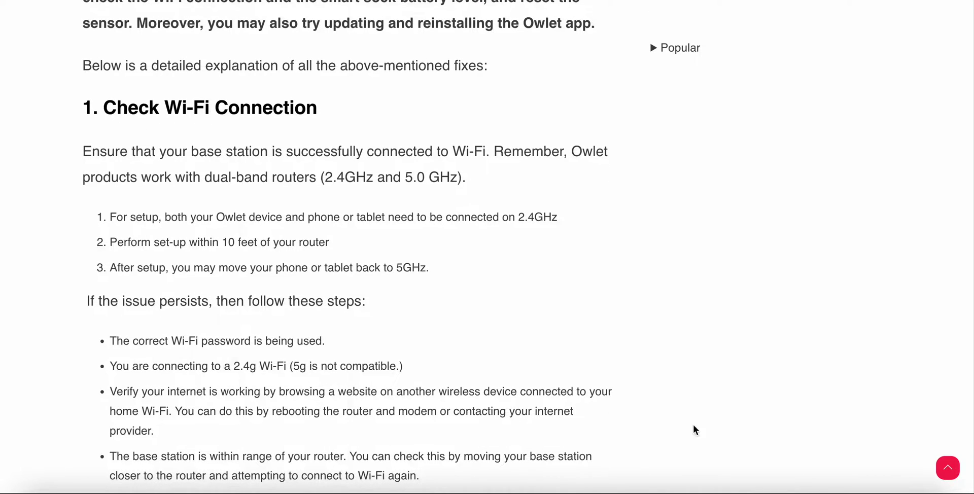
Bring the emulator to its home screen, then shrink and reposition its window.
{"action": "left_click", "coordinate": [708, 483]}
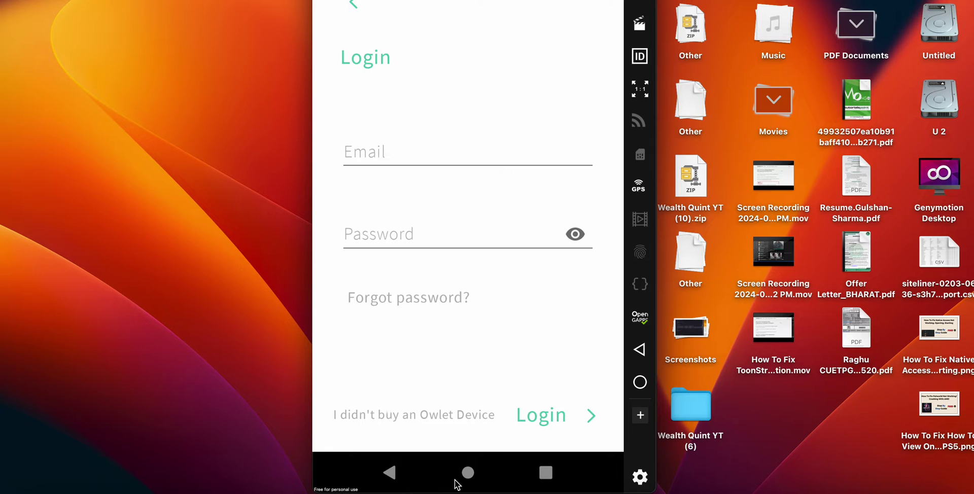
{"action": "left_click", "coordinate": [464, 470]}
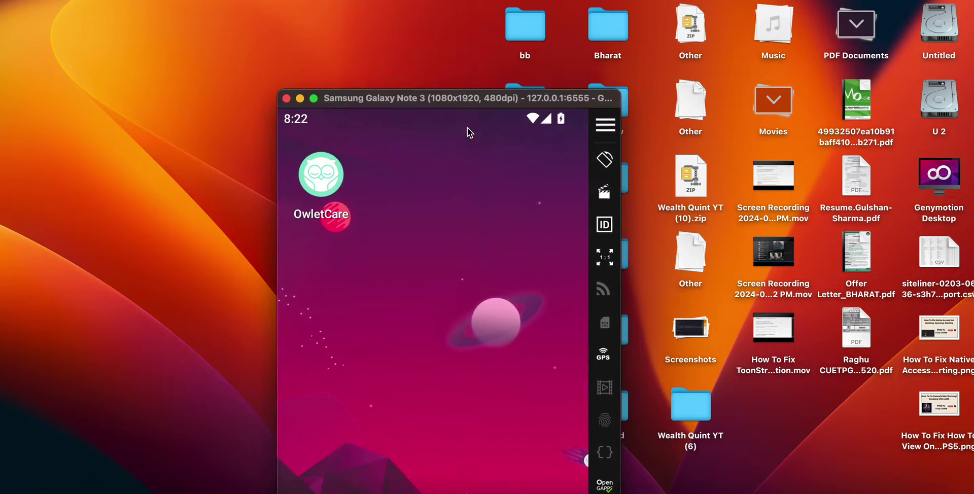
{"action": "left_click_drag", "start_coordinate": [459, 144], "coordinate": [483, 17]}
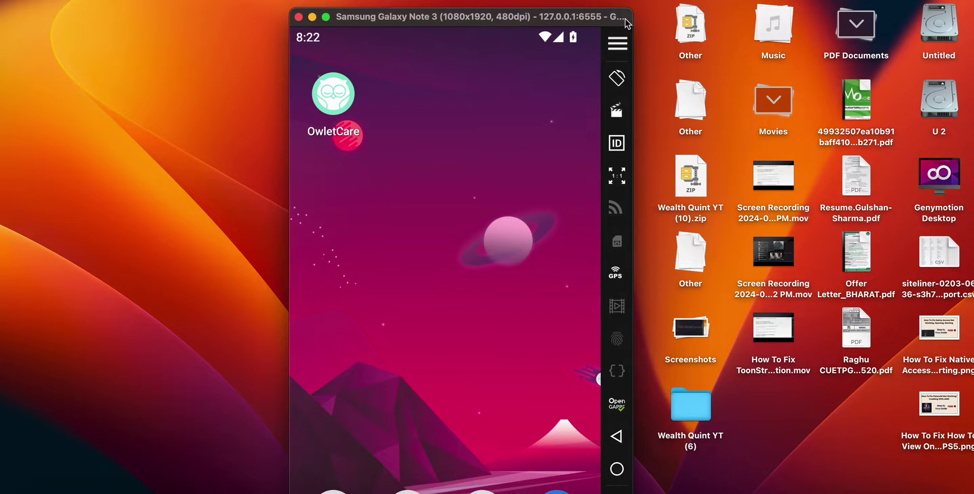
{"action": "left_click_drag", "start_coordinate": [627, 23], "coordinate": [542, 96]}
{"action": "mouse_move", "coordinate": [479, 106]}
{"action": "left_mouse_down"}
{"action": "mouse_move", "coordinate": [544, 45]}
{"action": "mouse_move", "coordinate": [529, 27]}
{"action": "left_mouse_up"}
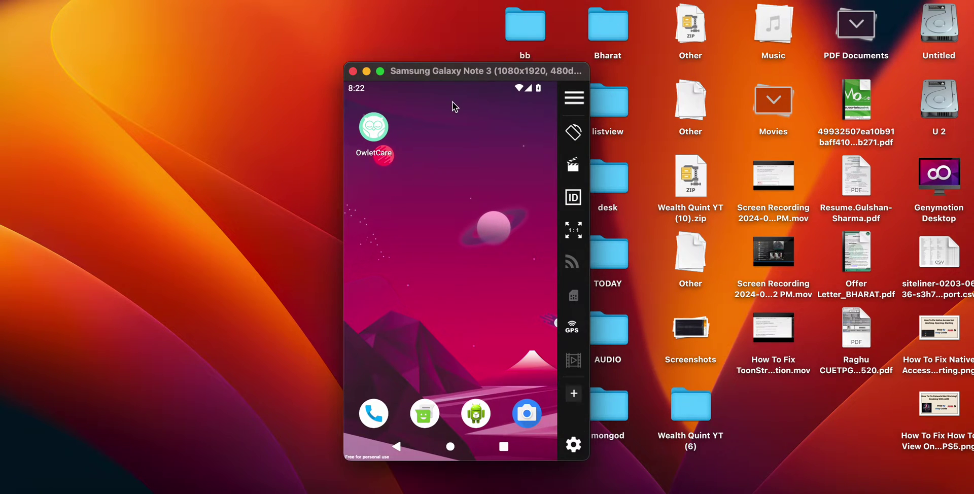
Expand Android Quick Settings to confirm Wi-Fi is connected, then dismiss the panel.
{"action": "left_click_drag", "start_coordinate": [470, 89], "coordinate": [467, 130]}
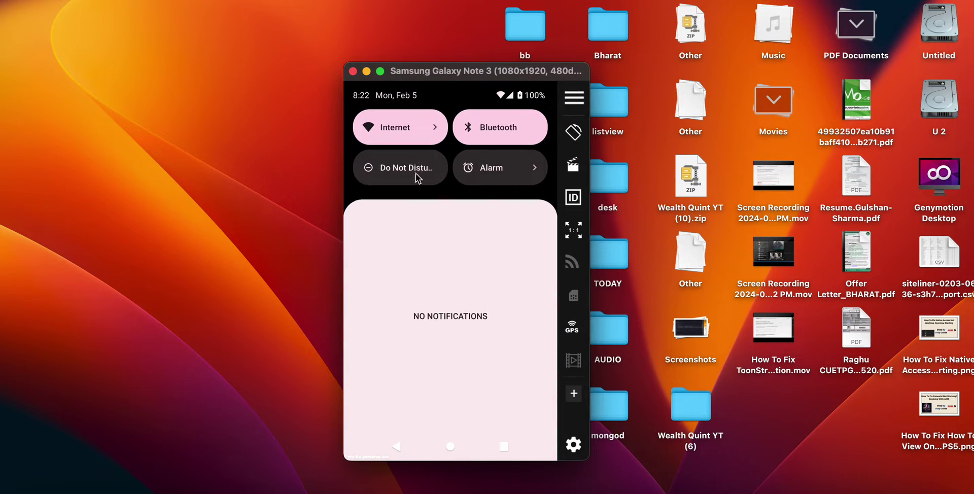
{"action": "left_click_drag", "start_coordinate": [413, 195], "coordinate": [435, 294]}
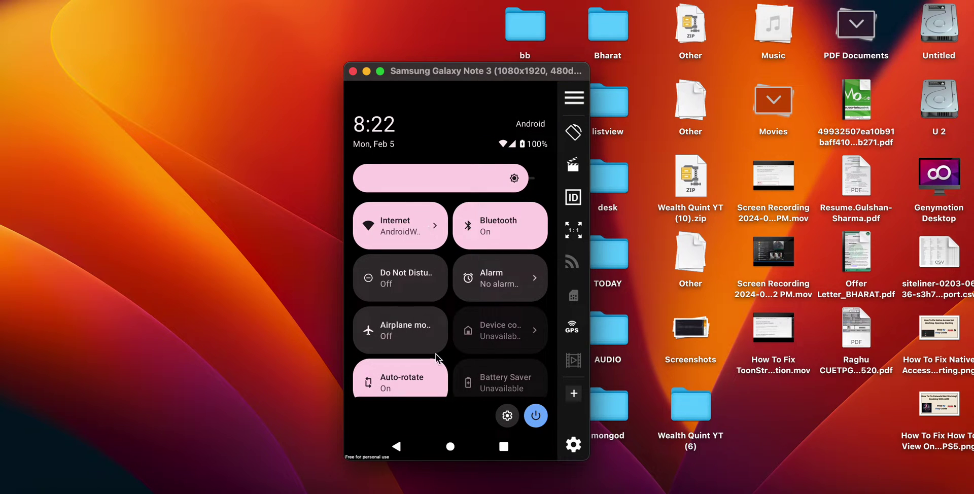
{"action": "left_click_drag", "start_coordinate": [443, 378], "coordinate": [462, 231]}
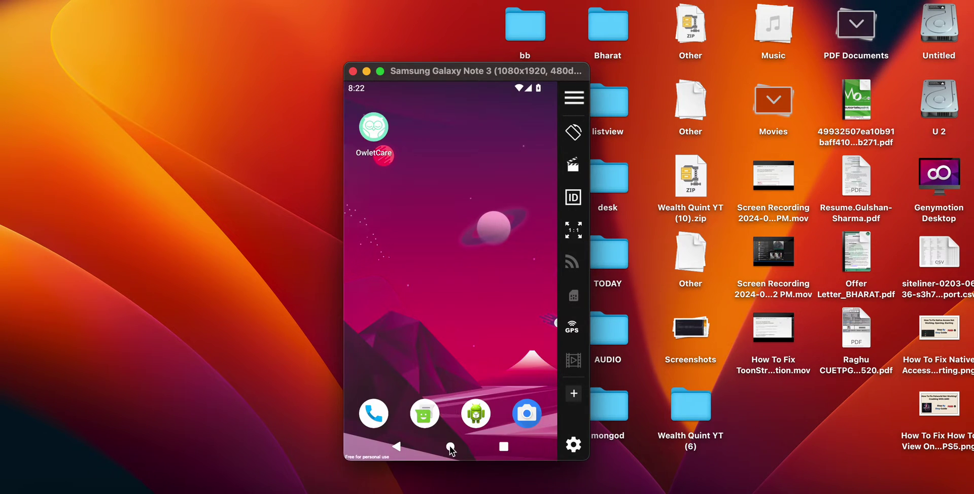
Back in the article, scroll past '2. Check The Smart Sock Battery Level' toward '3. Reset The Sensor'.
{"action": "mouse_move", "coordinate": [486, 491]}
{"action": "left_click", "coordinate": [522, 485]}
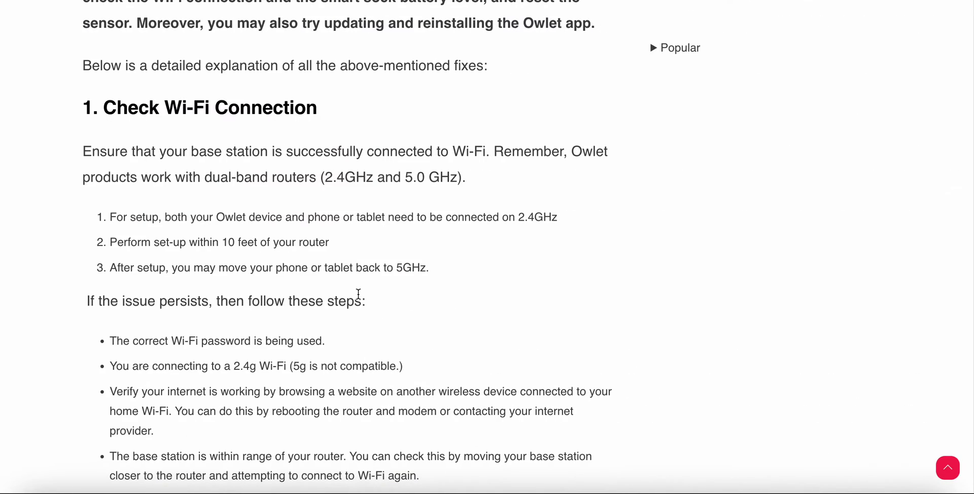
{"action": "scroll", "coordinate": [359, 286], "scroll_direction": "down", "scroll_amount": 1}
{"action": "scroll", "coordinate": [355, 274], "scroll_direction": "down", "scroll_amount": 9}
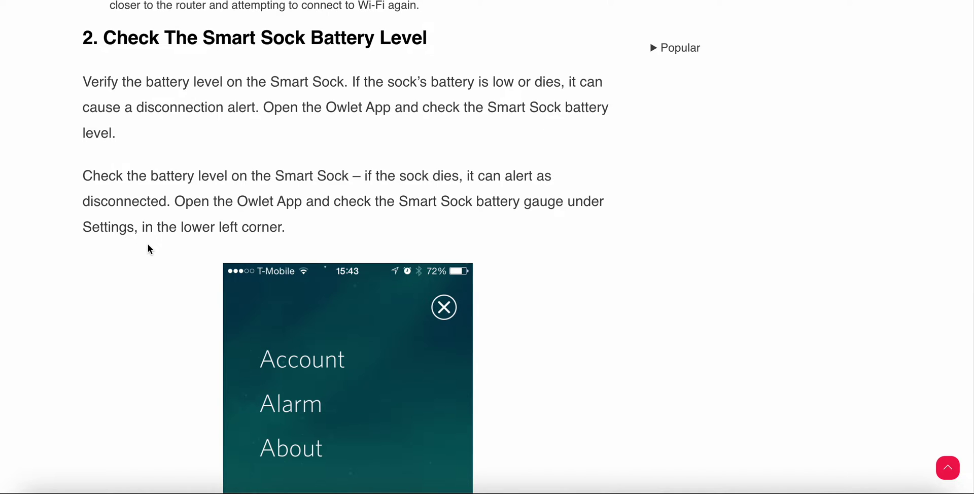
{"action": "scroll", "coordinate": [147, 248], "scroll_direction": "down", "scroll_amount": 1}
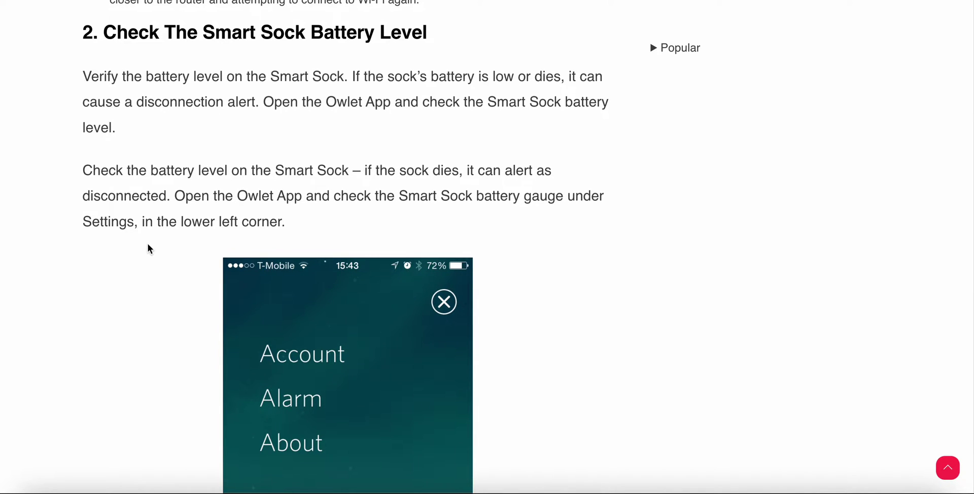
{"action": "scroll", "coordinate": [147, 248], "scroll_direction": "down", "scroll_amount": 1}
{"action": "scroll", "coordinate": [148, 248], "scroll_direction": "down", "scroll_amount": 3}
{"action": "scroll", "coordinate": [148, 247], "scroll_direction": "down", "scroll_amount": 5}
{"action": "scroll", "coordinate": [147, 246], "scroll_direction": "down", "scroll_amount": 4}
{"action": "scroll", "coordinate": [147, 246], "scroll_direction": "down", "scroll_amount": 7}
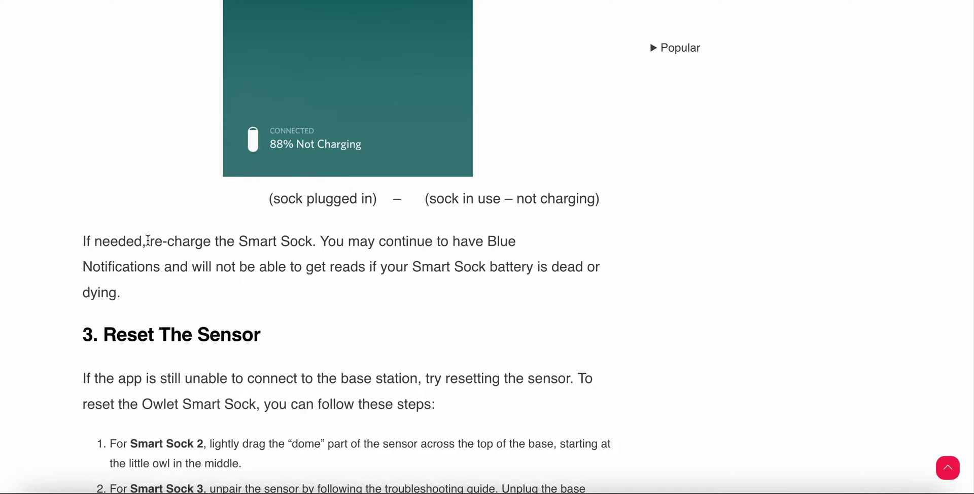
Read the Reset The Sensor steps for Smart Sock 2, Smart Sock 3 and Dream Sock, highlighting lines.
{"action": "scroll", "coordinate": [148, 242], "scroll_direction": "down", "scroll_amount": 4}
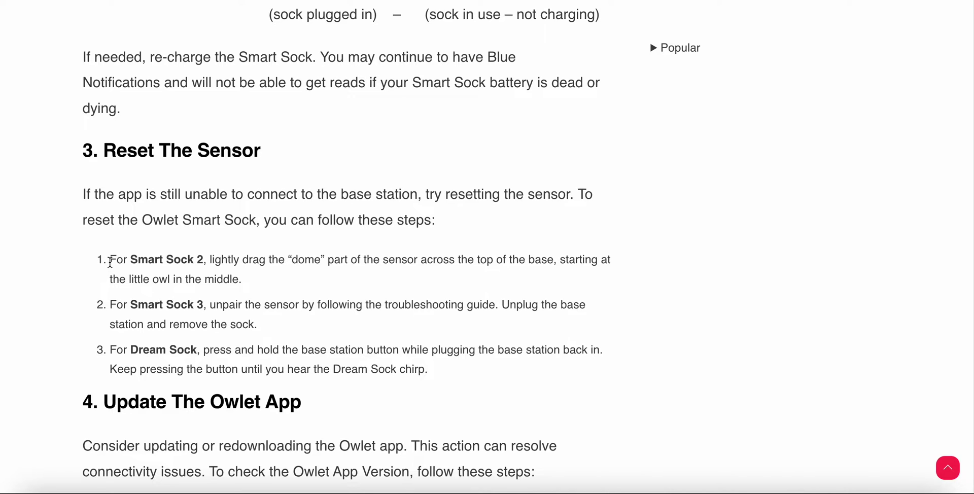
{"action": "left_click_drag", "start_coordinate": [109, 259], "coordinate": [213, 257]}
{"action": "left_click", "coordinate": [213, 257]}
{"action": "mouse_move", "coordinate": [221, 282]}
{"action": "left_mouse_down"}
{"action": "mouse_move", "coordinate": [111, 283]}
{"action": "mouse_move", "coordinate": [169, 312]}
{"action": "mouse_move", "coordinate": [299, 306]}
{"action": "left_mouse_up"}
{"action": "left_click", "coordinate": [254, 306]}
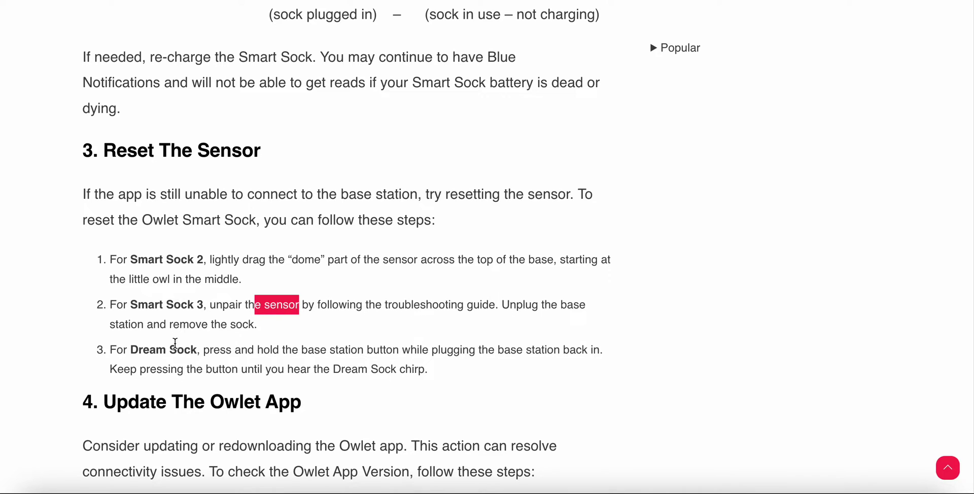
{"action": "left_click_drag", "start_coordinate": [258, 325], "coordinate": [147, 325]}
{"action": "left_click", "coordinate": [99, 355]}
{"action": "mouse_move", "coordinate": [110, 350]}
{"action": "left_mouse_down"}
{"action": "mouse_move", "coordinate": [567, 363]}
{"action": "mouse_move", "coordinate": [530, 371]}
{"action": "mouse_move", "coordinate": [566, 353]}
{"action": "left_mouse_up"}
{"action": "left_click", "coordinate": [203, 350]}
{"action": "left_click", "coordinate": [364, 381]}
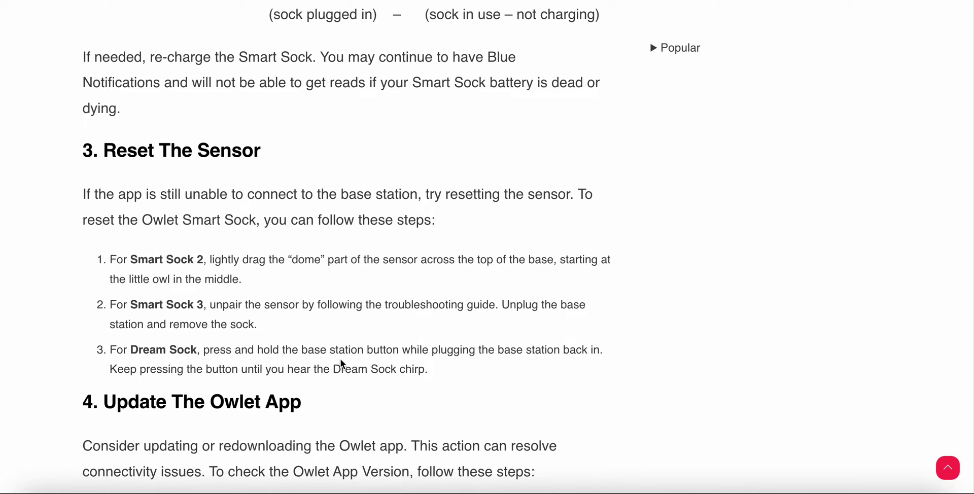
Review the whole Reset The Sensor section, then scroll down to '4. Update The Owlet App'.
{"action": "left_click_drag", "start_coordinate": [93, 142], "coordinate": [569, 350]}
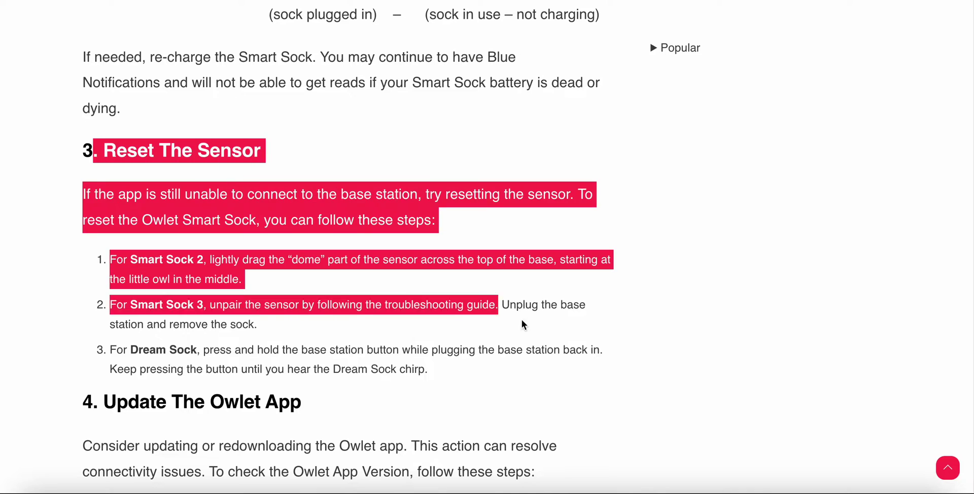
{"action": "left_click", "coordinate": [183, 237]}
{"action": "double_click", "coordinate": [175, 258]}
{"action": "left_click", "coordinate": [498, 311]}
{"action": "scroll", "coordinate": [450, 277], "scroll_direction": "down", "scroll_amount": 3}
{"action": "scroll", "coordinate": [442, 275], "scroll_direction": "down", "scroll_amount": 4}
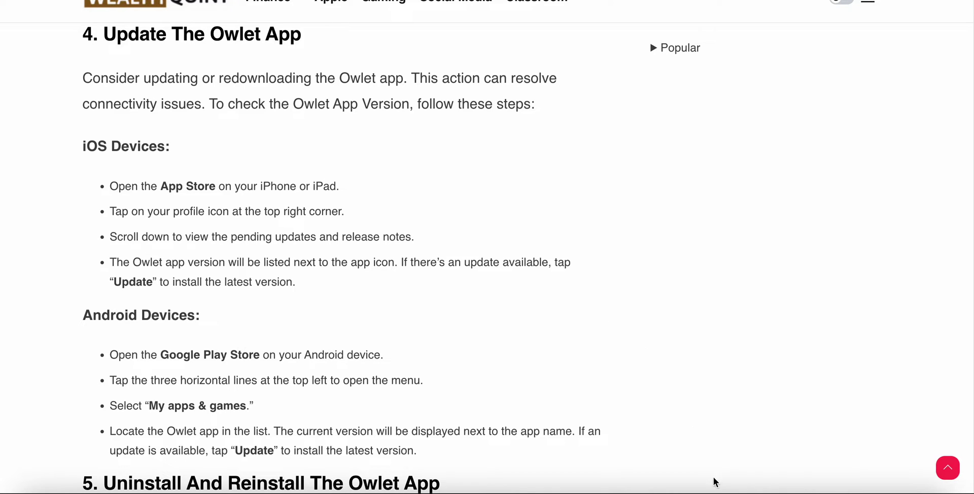
Open the Play Store's Manage apps & device page and view pending Contacts and Google Partner Setup updates.
{"action": "left_click", "coordinate": [761, 484]}
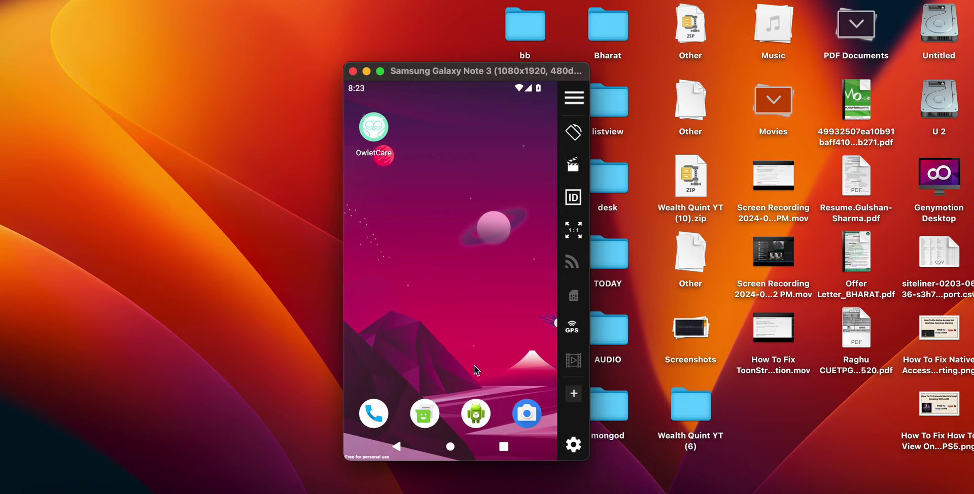
{"action": "left_click_drag", "start_coordinate": [473, 364], "coordinate": [448, 246]}
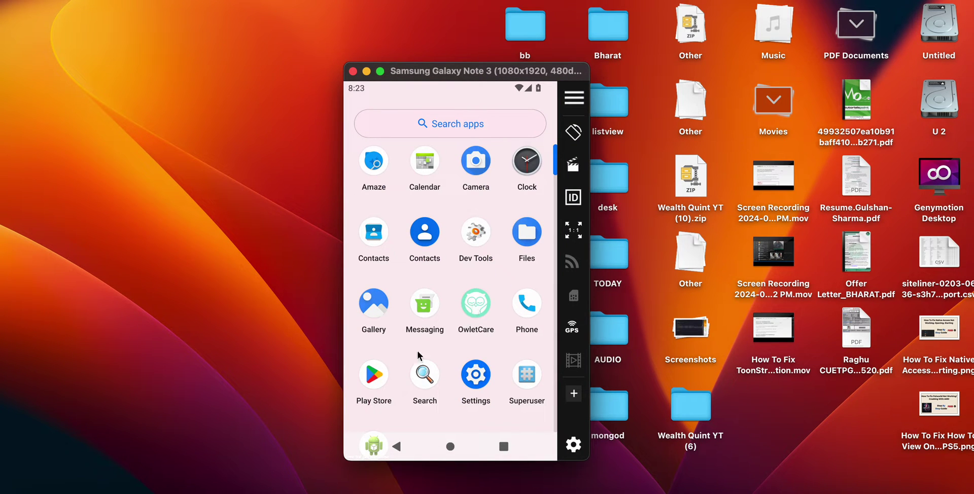
{"action": "left_click", "coordinate": [370, 382]}
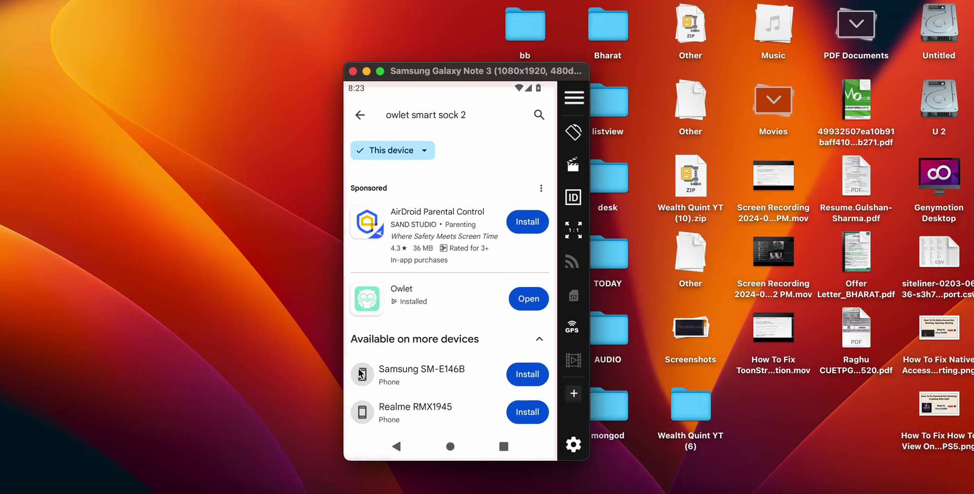
{"action": "left_click", "coordinate": [364, 118]}
{"action": "left_click", "coordinate": [535, 112]}
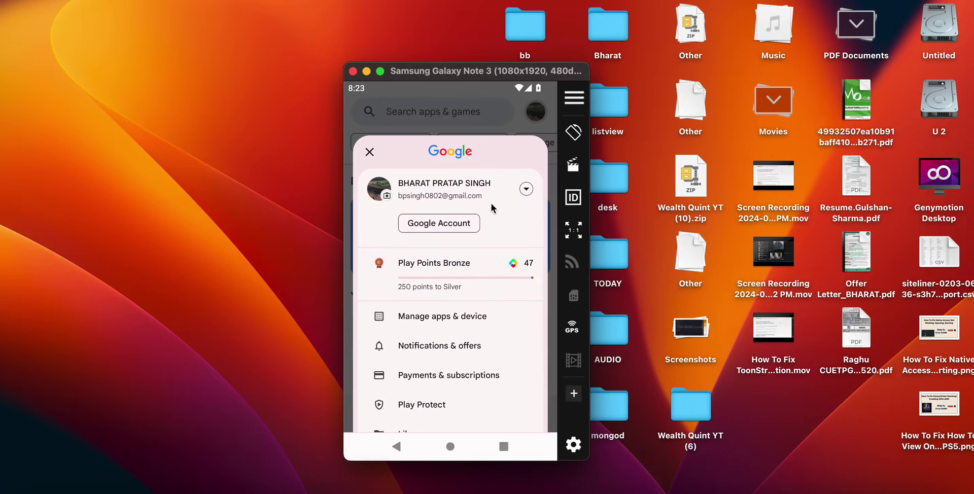
{"action": "left_click", "coordinate": [436, 316]}
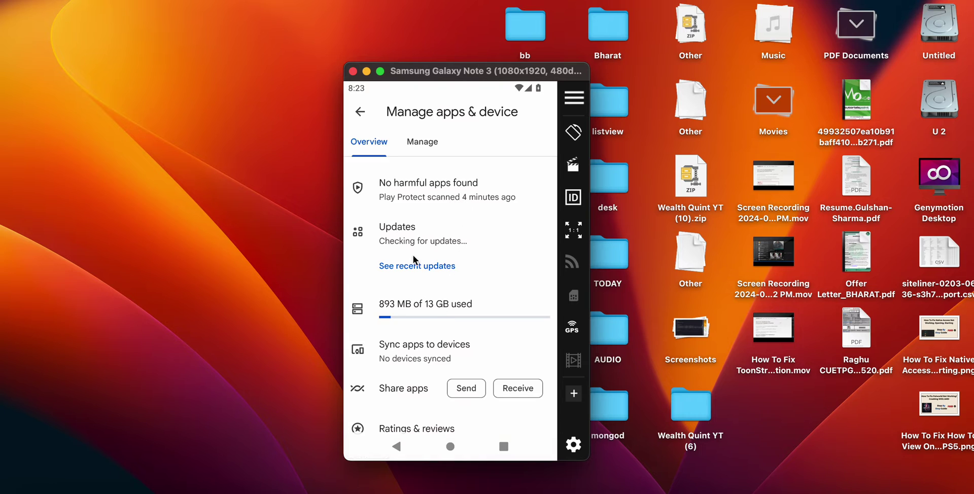
{"action": "scroll", "coordinate": [413, 260], "scroll_direction": "down", "scroll_amount": 2}
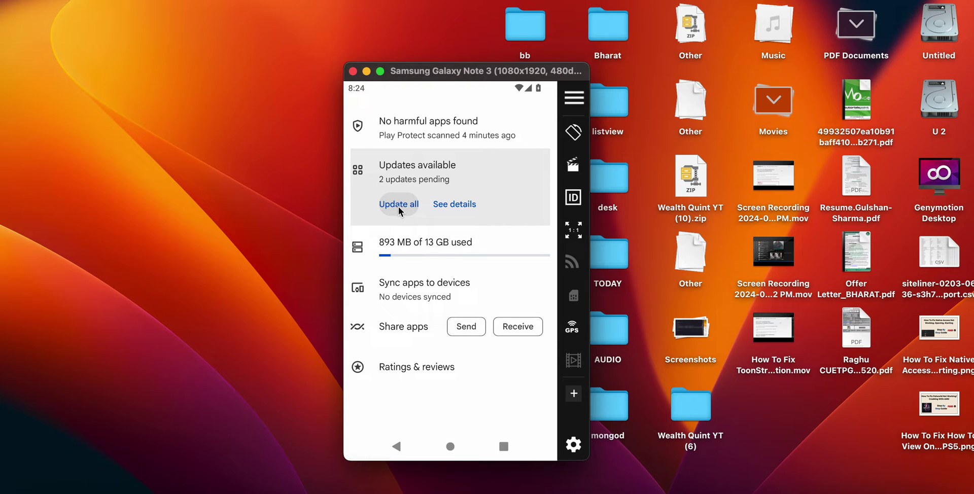
{"action": "left_click", "coordinate": [458, 208]}
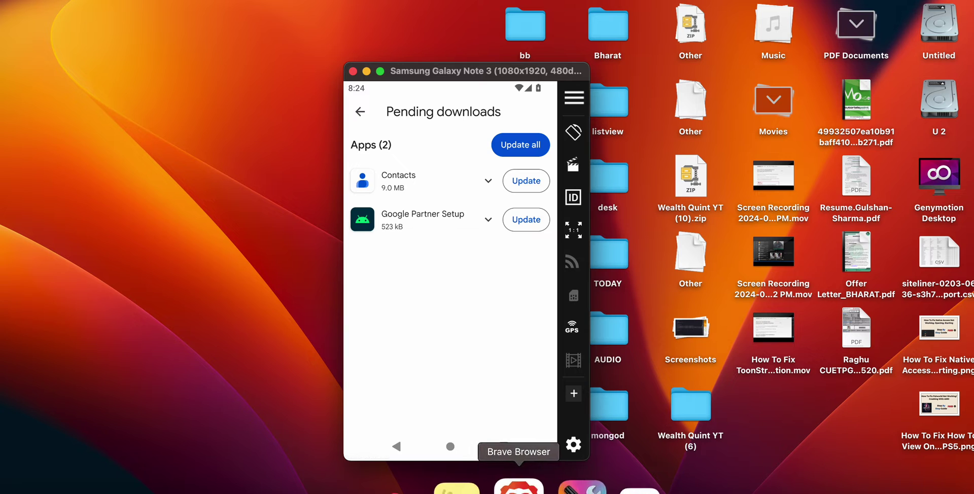
Return to the article and scroll to '5. Uninstall And Reinstall The Owlet App'.
{"action": "left_click", "coordinate": [516, 482]}
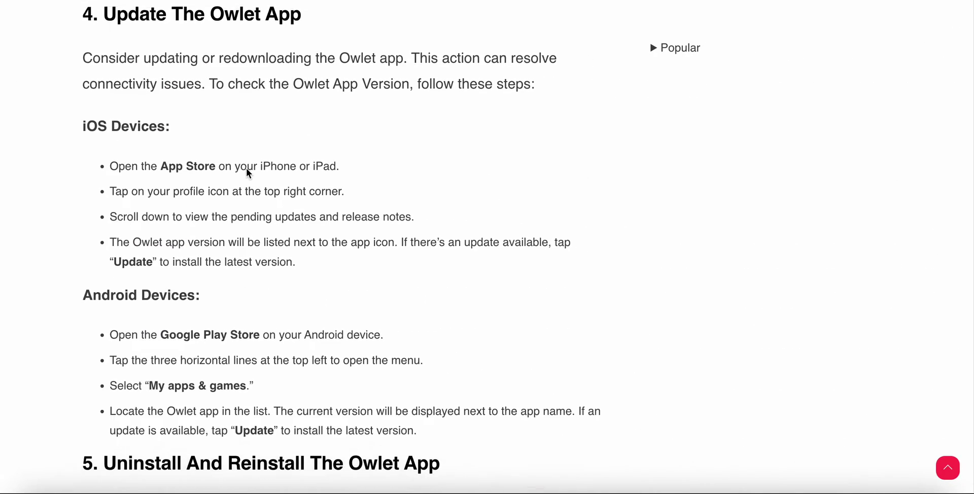
{"action": "scroll", "coordinate": [246, 168], "scroll_direction": "down", "scroll_amount": 6}
{"action": "scroll", "coordinate": [245, 169], "scroll_direction": "down", "scroll_amount": 2}
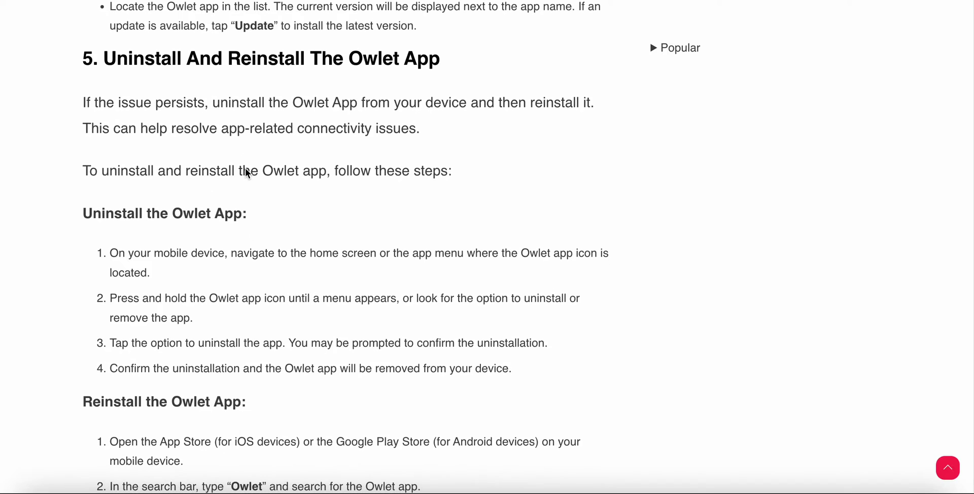
{"action": "scroll", "coordinate": [245, 168], "scroll_direction": "down", "scroll_amount": 1}
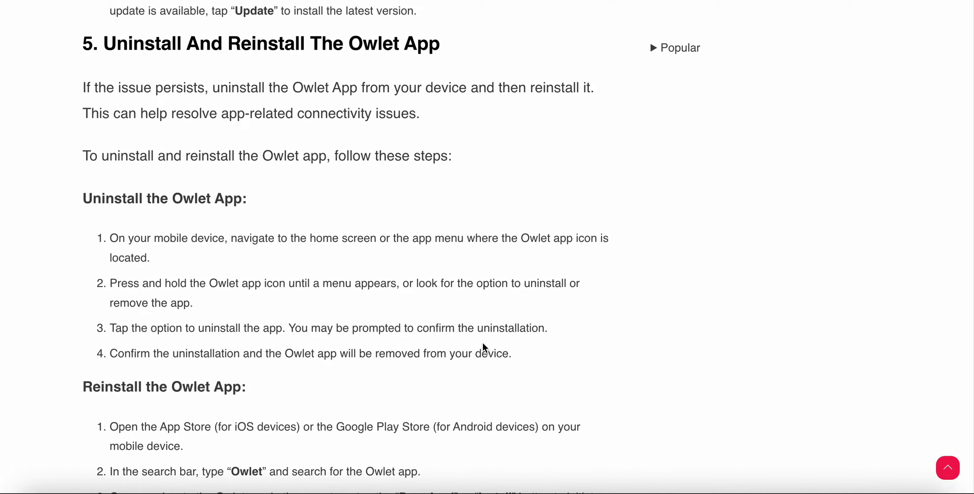
{"action": "scroll", "coordinate": [482, 343], "scroll_direction": "down", "scroll_amount": 1}
{"action": "scroll", "coordinate": [482, 342], "scroll_direction": "up", "scroll_amount": 1}
{"action": "scroll", "coordinate": [482, 343], "scroll_direction": "up", "scroll_amount": 1}
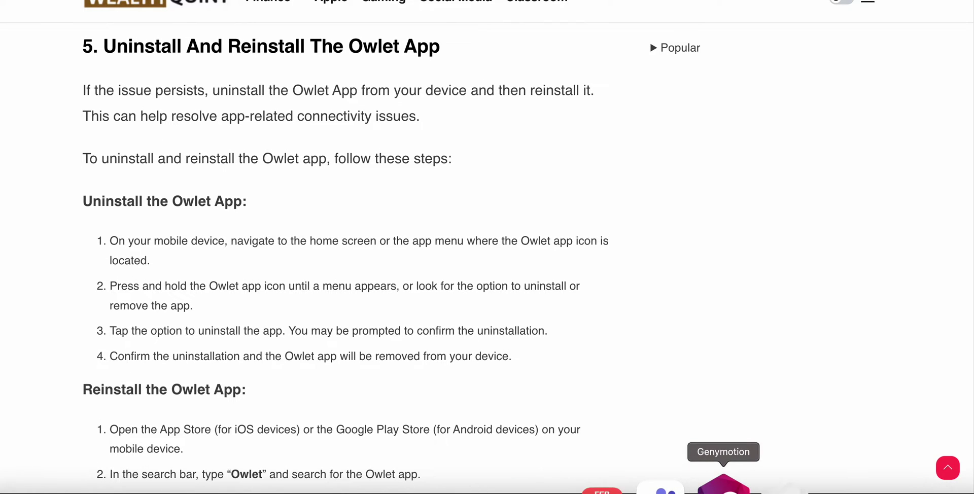
Open OwletCare's App info from the app drawer, start its uninstall, and return to the home screen.
{"action": "left_click", "coordinate": [759, 486]}
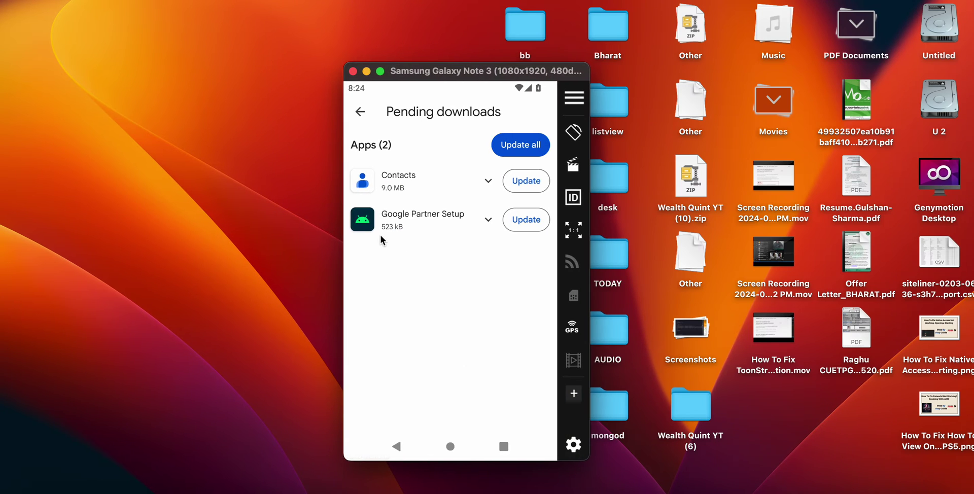
{"action": "left_click", "coordinate": [450, 447]}
{"action": "left_click_drag", "start_coordinate": [445, 366], "coordinate": [464, 285]}
{"action": "left_click", "coordinate": [476, 311]}
{"action": "left_click", "coordinate": [436, 260]}
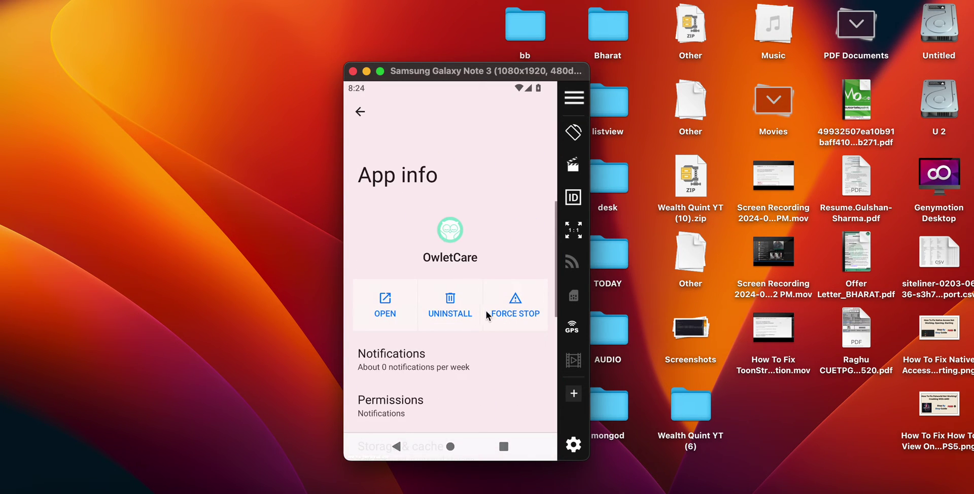
{"action": "left_click", "coordinate": [443, 299]}
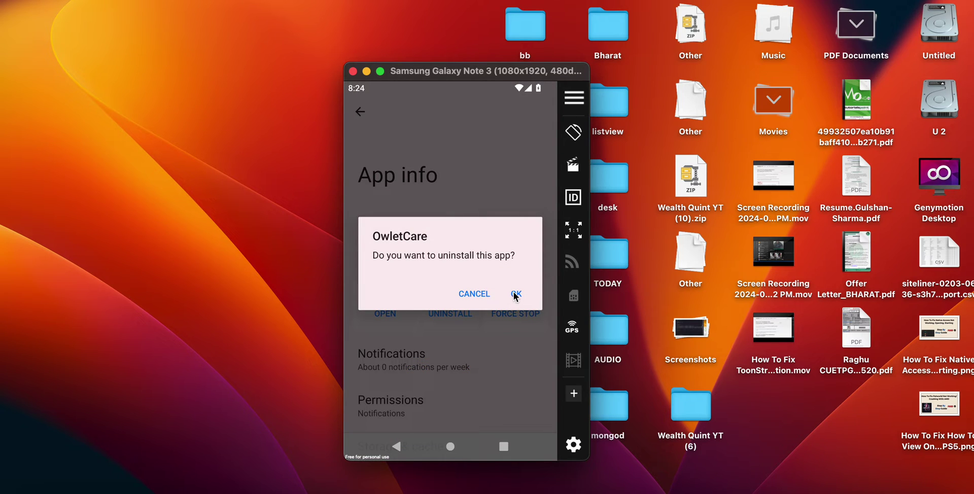
{"action": "left_click", "coordinate": [450, 447]}
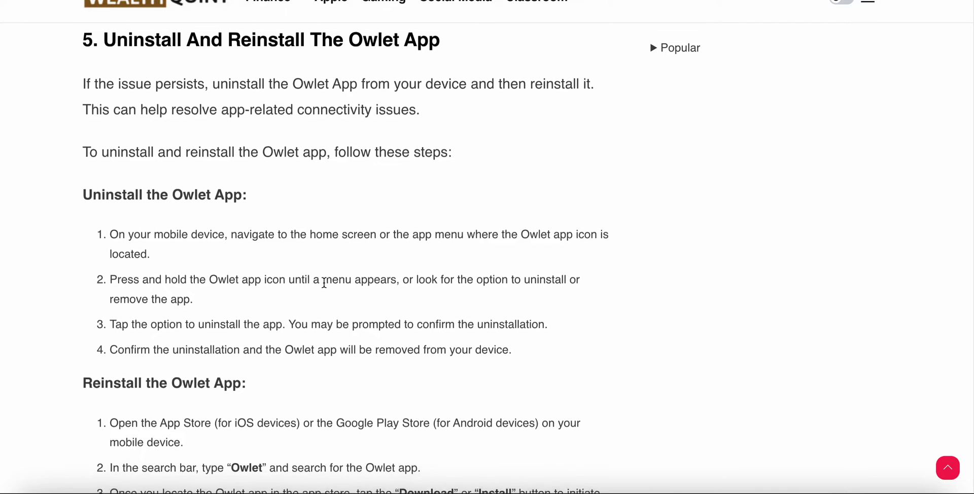
Read the article's uninstall steps and the Google Play mention in reinstall step 1.
{"action": "scroll", "coordinate": [325, 283], "scroll_direction": "down", "scroll_amount": 4}
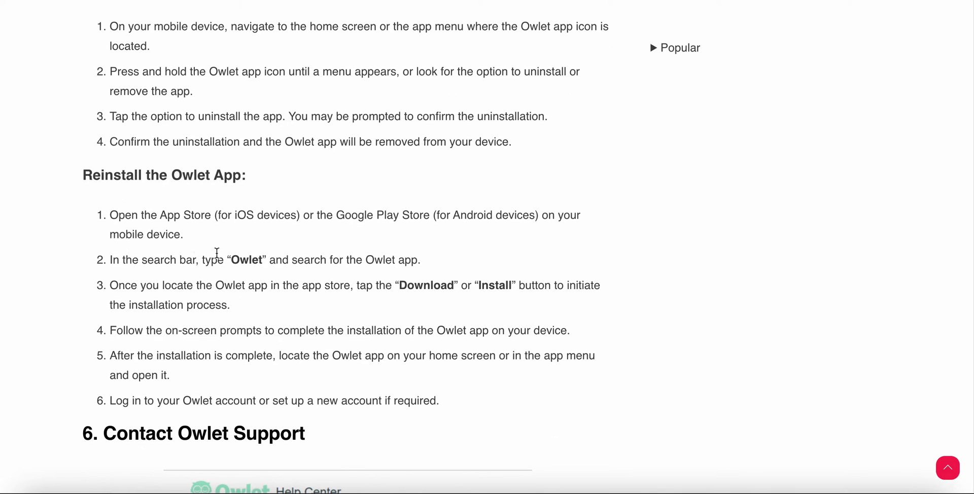
{"action": "left_click_drag", "start_coordinate": [79, 174], "coordinate": [235, 187]}
{"action": "left_click", "coordinate": [257, 190]}
{"action": "left_click_drag", "start_coordinate": [317, 215], "coordinate": [393, 215]}
{"action": "mouse_move", "coordinate": [518, 488]}
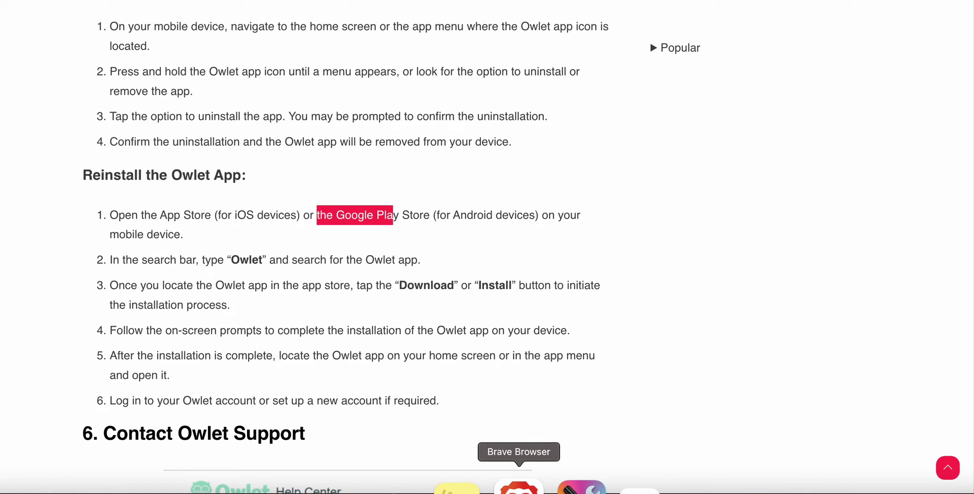
Switch to the emulator and open its full app list.
{"action": "left_click", "coordinate": [761, 484]}
{"action": "left_click_drag", "start_coordinate": [473, 379], "coordinate": [492, 276]}
{"action": "scroll", "coordinate": [431, 304], "scroll_direction": "down", "scroll_amount": 2}
Search the Play Store for 'owlet smart sock 2' and open the installed Owlet app's page.
{"action": "left_click", "coordinate": [378, 323]}
{"action": "left_click", "coordinate": [359, 112]}
{"action": "left_click", "coordinate": [358, 112]}
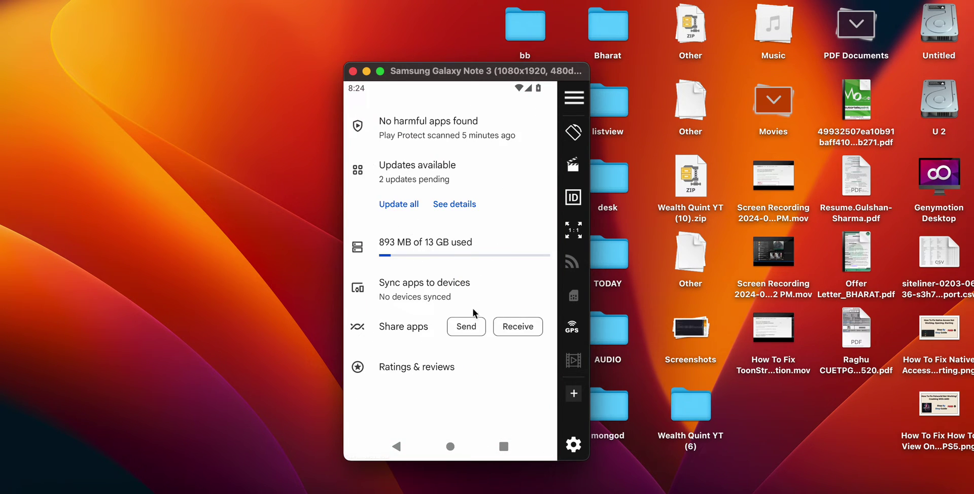
{"action": "left_click", "coordinate": [396, 446]}
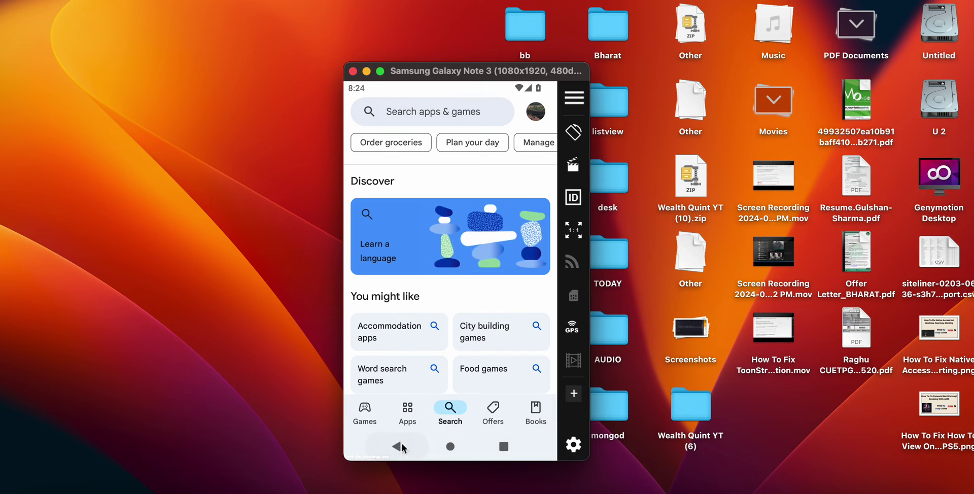
{"action": "left_click", "coordinate": [446, 424]}
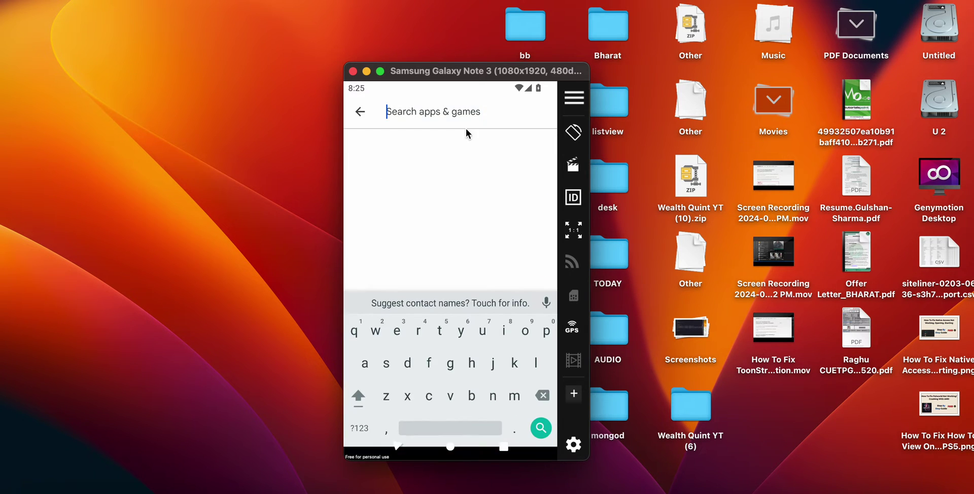
{"action": "left_click", "coordinate": [526, 318]}
{"action": "left_click", "coordinate": [439, 145]}
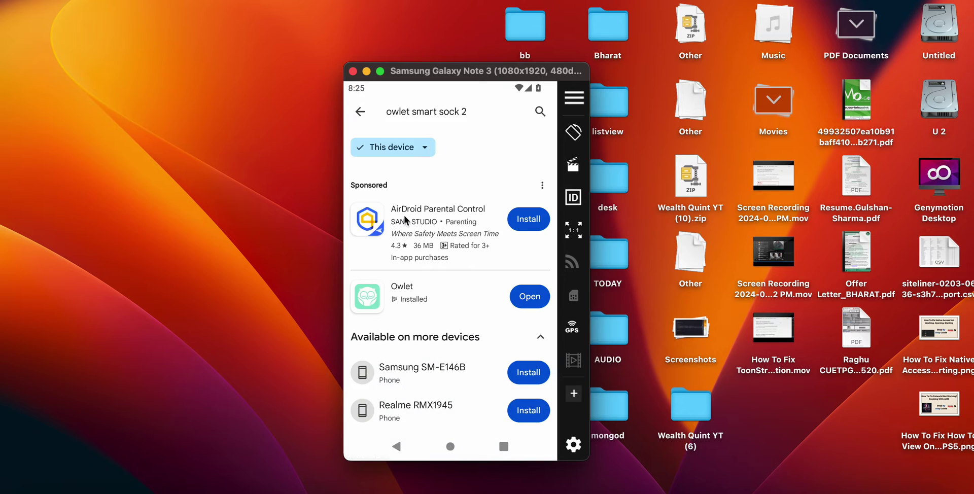
{"action": "left_click", "coordinate": [394, 293]}
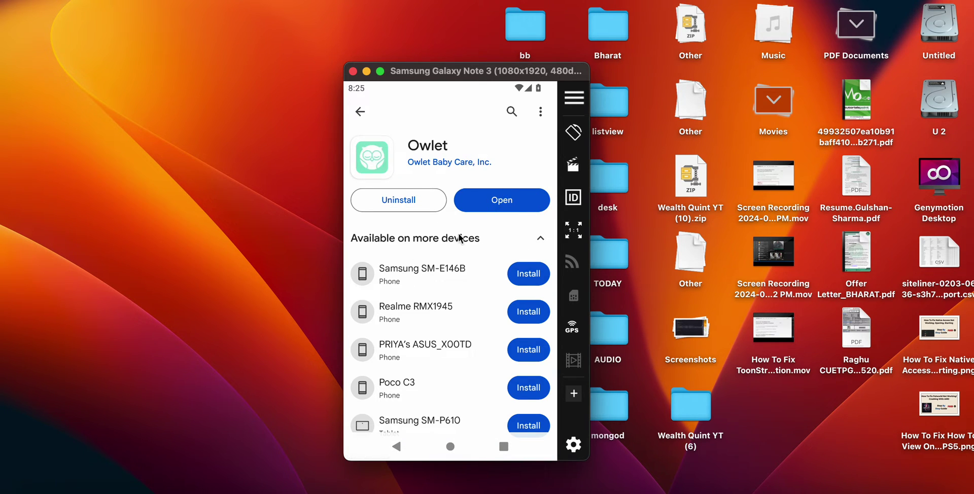
Go home and launch OwletCare from the emulator's app drawer.
{"action": "left_click", "coordinate": [442, 443]}
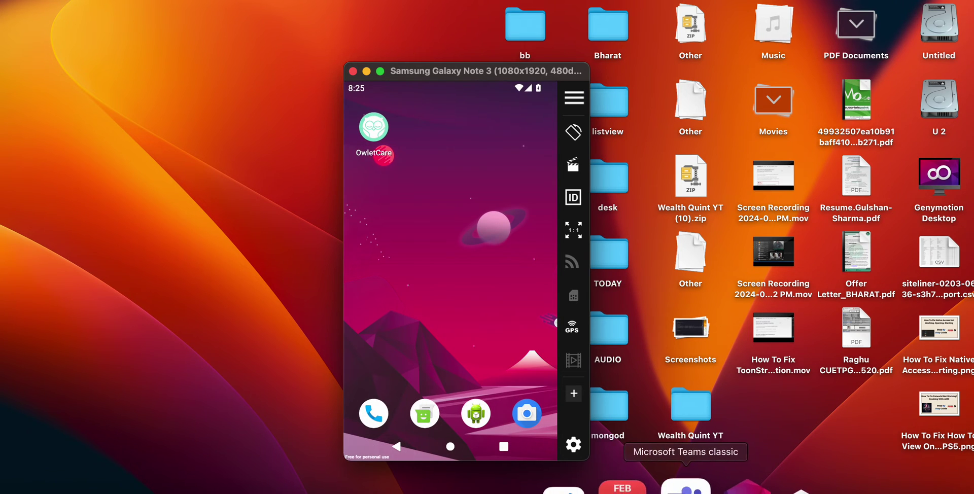
{"action": "left_click_drag", "start_coordinate": [488, 378], "coordinate": [459, 176]}
{"action": "scroll", "coordinate": [494, 237], "scroll_direction": "down", "scroll_amount": 2}
{"action": "left_click", "coordinate": [470, 260]}
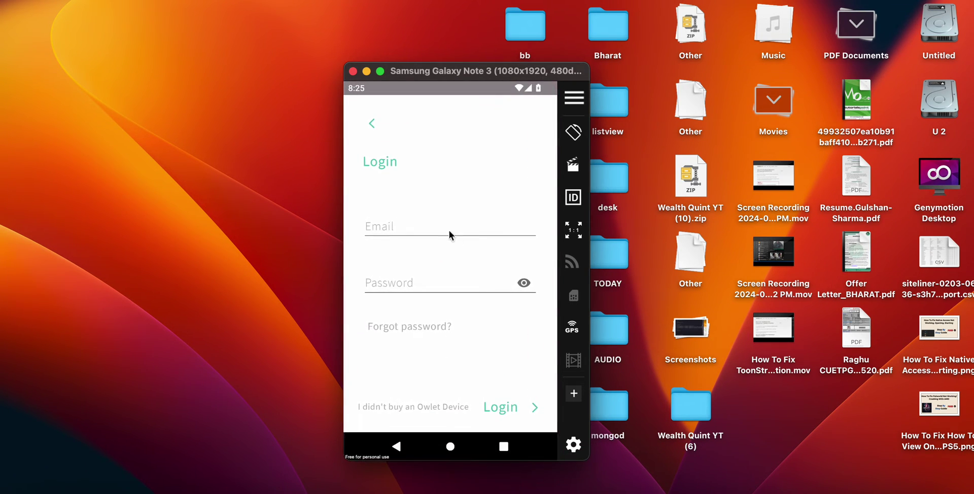
Attempt an OwletCare login, declining keyboard contact access, until the region selection prompt appears.
{"action": "left_click", "coordinate": [415, 226]}
{"action": "left_click", "coordinate": [407, 286]}
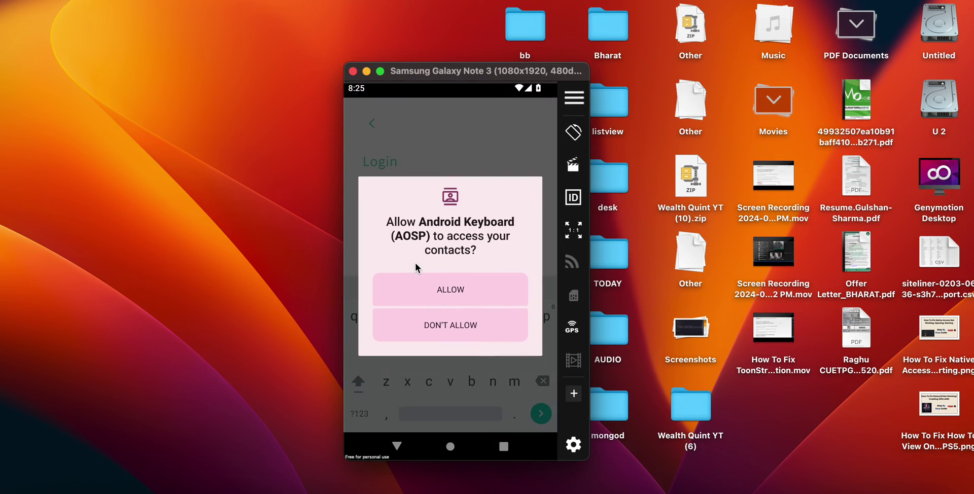
{"action": "left_click", "coordinate": [445, 323]}
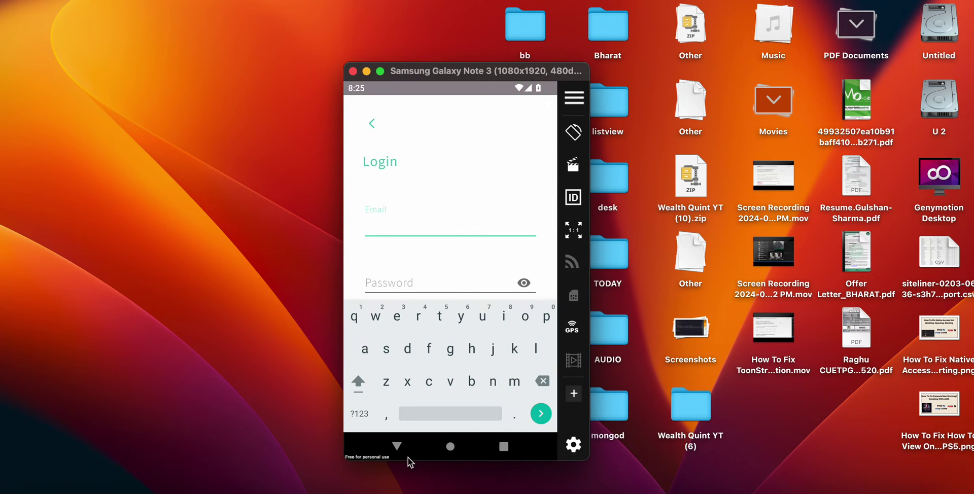
{"action": "left_click", "coordinate": [400, 448]}
{"action": "left_click", "coordinate": [386, 409]}
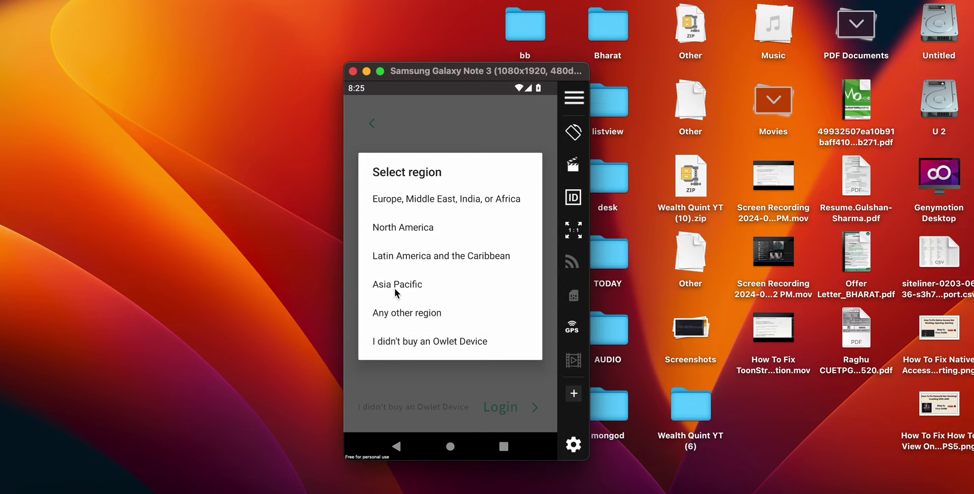
{"action": "left_click", "coordinate": [406, 348]}
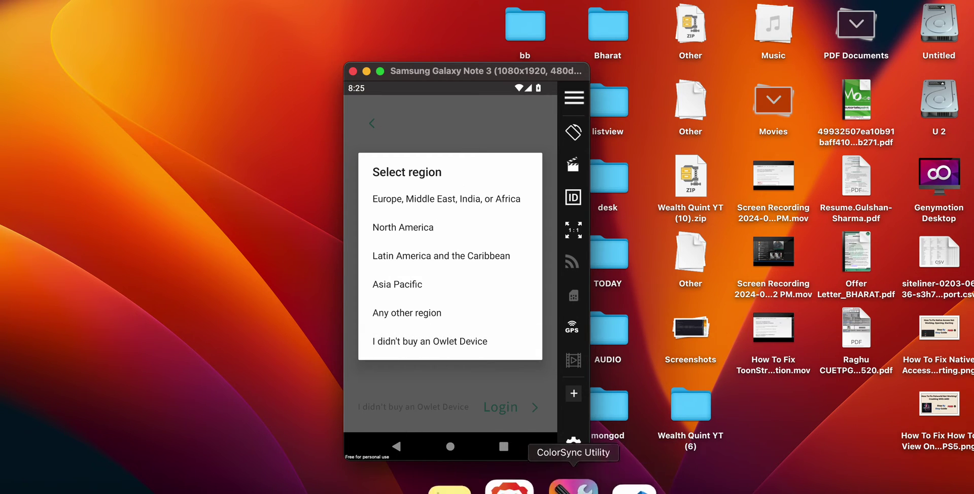
Return to the Brave article and scroll to section 6, Contact Owlet Support.
{"action": "left_click", "coordinate": [521, 482]}
{"action": "scroll", "coordinate": [245, 235], "scroll_direction": "down", "scroll_amount": 4}
{"action": "scroll", "coordinate": [245, 244], "scroll_direction": "down", "scroll_amount": 3}
{"action": "scroll", "coordinate": [245, 244], "scroll_direction": "down", "scroll_amount": 3}
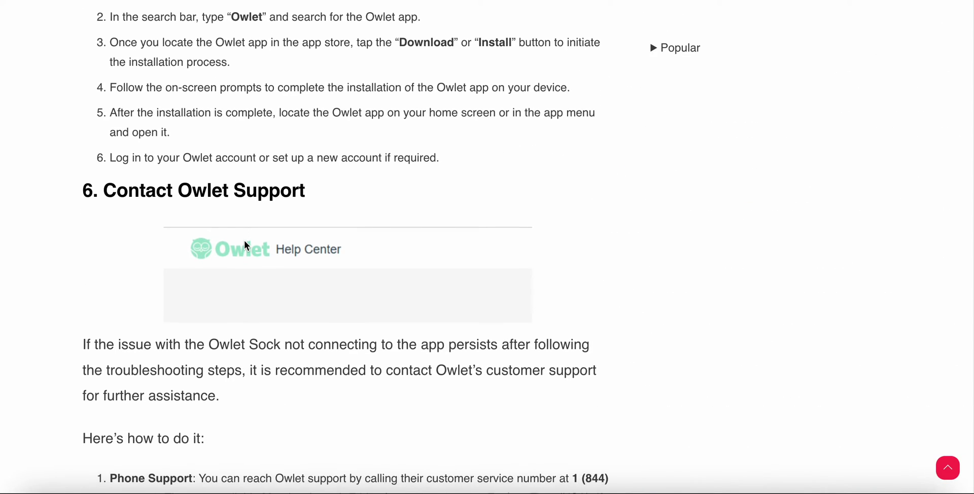
{"action": "scroll", "coordinate": [246, 244], "scroll_direction": "up", "scroll_amount": 5}
{"action": "scroll", "coordinate": [245, 246], "scroll_direction": "up", "scroll_amount": 4}
{"action": "scroll", "coordinate": [245, 247], "scroll_direction": "down", "scroll_amount": 6}
{"action": "scroll", "coordinate": [245, 247], "scroll_direction": "down", "scroll_amount": 9}
{"action": "scroll", "coordinate": [245, 246], "scroll_direction": "up", "scroll_amount": 1}
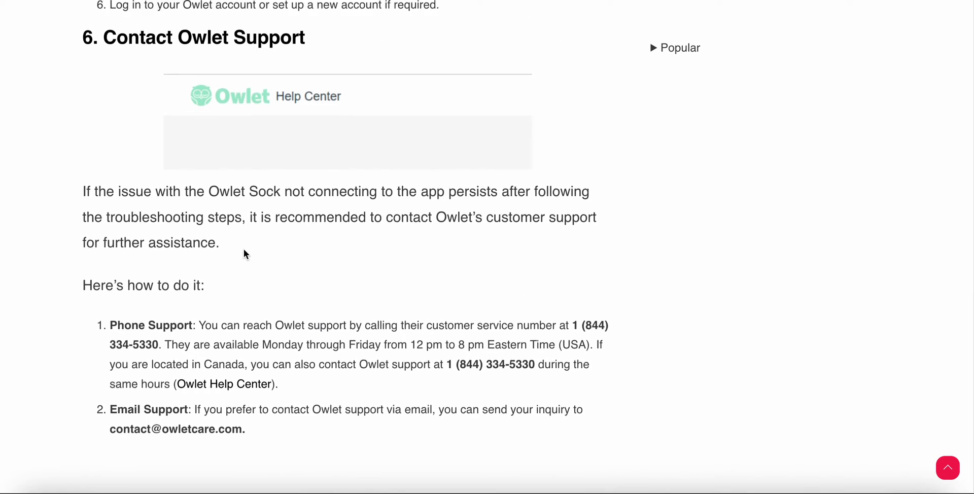
{"action": "scroll", "coordinate": [246, 251], "scroll_direction": "up", "scroll_amount": 4}
{"action": "scroll", "coordinate": [248, 260], "scroll_direction": "up", "scroll_amount": 5}
{"action": "scroll", "coordinate": [247, 258], "scroll_direction": "up", "scroll_amount": 3}
{"action": "scroll", "coordinate": [246, 257], "scroll_direction": "up", "scroll_amount": 2}
{"action": "scroll", "coordinate": [248, 258], "scroll_direction": "up", "scroll_amount": 5}
{"action": "scroll", "coordinate": [250, 257], "scroll_direction": "up", "scroll_amount": 1}
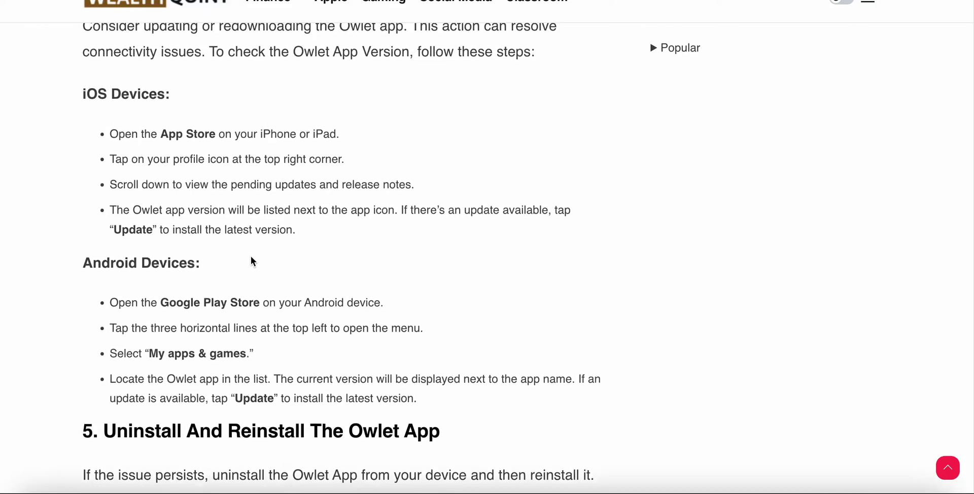
{"action": "scroll", "coordinate": [250, 259], "scroll_direction": "up", "scroll_amount": 1}
{"action": "scroll", "coordinate": [251, 261], "scroll_direction": "up", "scroll_amount": 2}
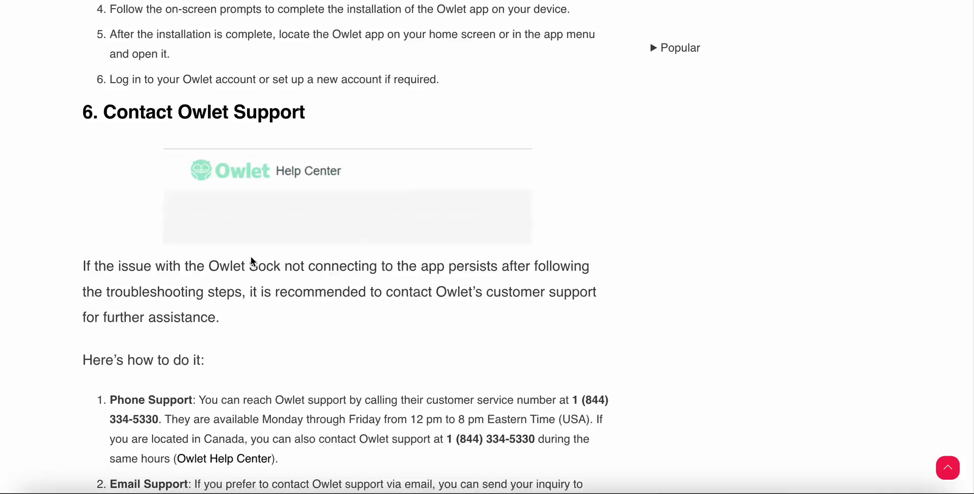
{"action": "scroll", "coordinate": [252, 261], "scroll_direction": "down", "scroll_amount": 4}
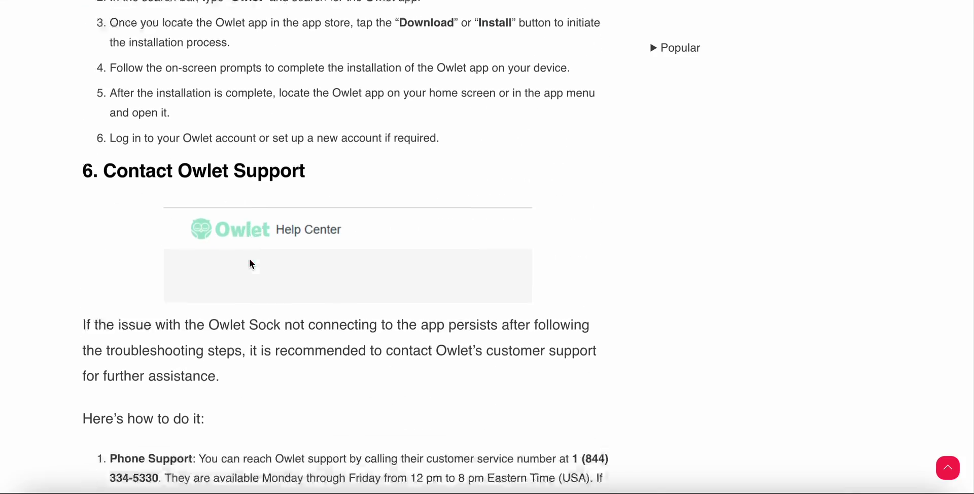
{"action": "scroll", "coordinate": [250, 263], "scroll_direction": "down", "scroll_amount": 5}
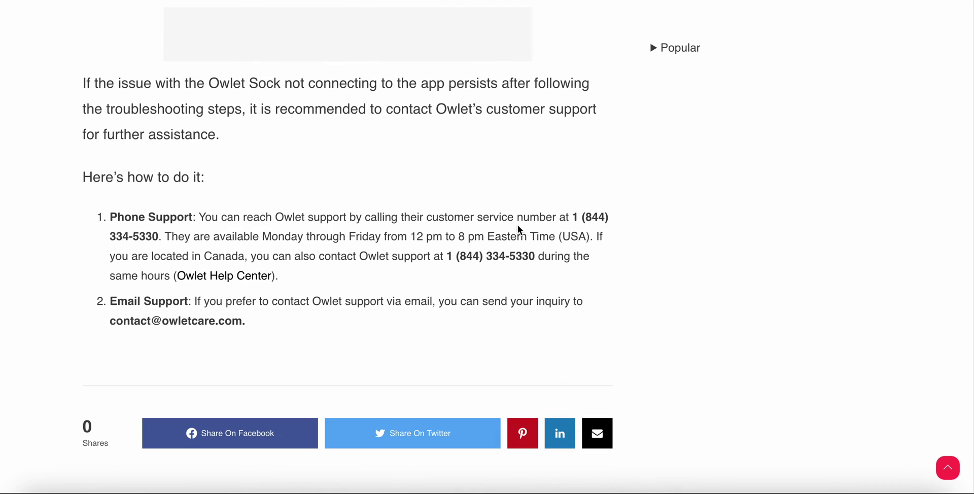
Highlight the support phone number, the Canada number, the opening hours and the support email.
{"action": "left_click_drag", "start_coordinate": [570, 217], "coordinate": [161, 237]}
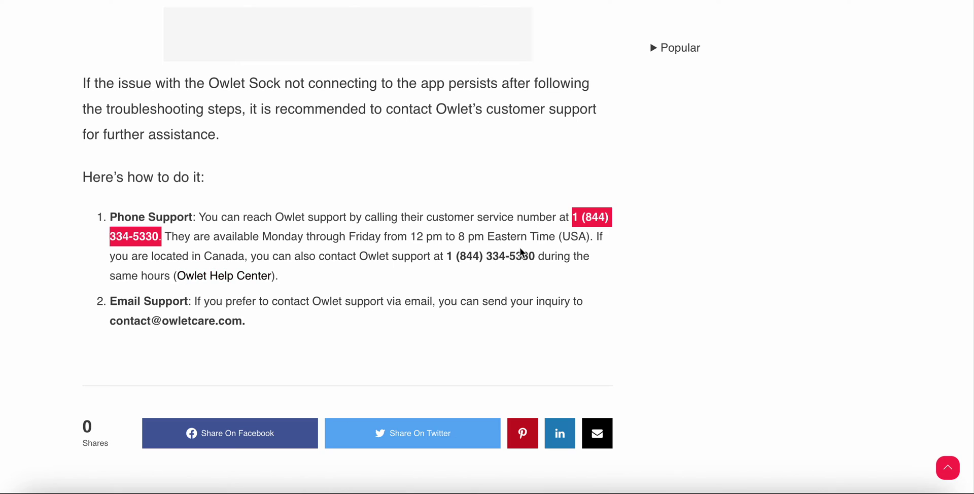
{"action": "left_click_drag", "start_coordinate": [442, 257], "coordinate": [533, 263]}
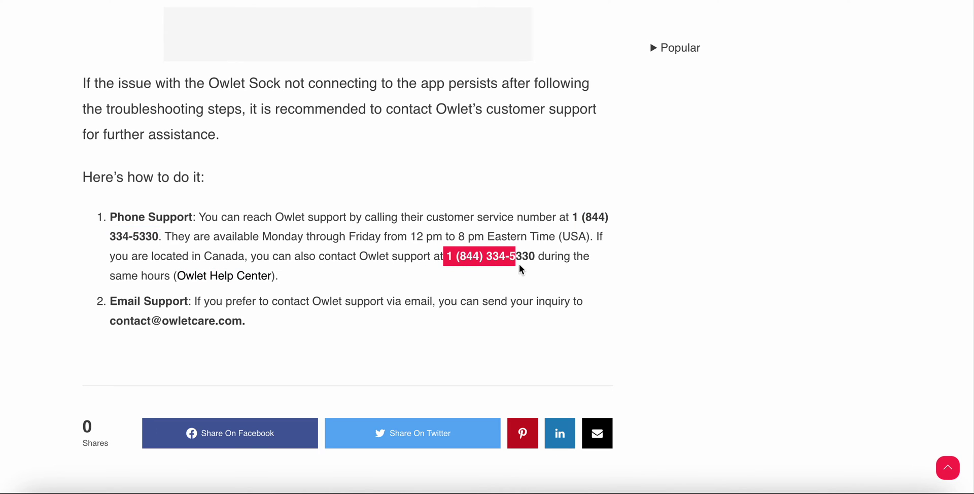
{"action": "left_click", "coordinate": [458, 285]}
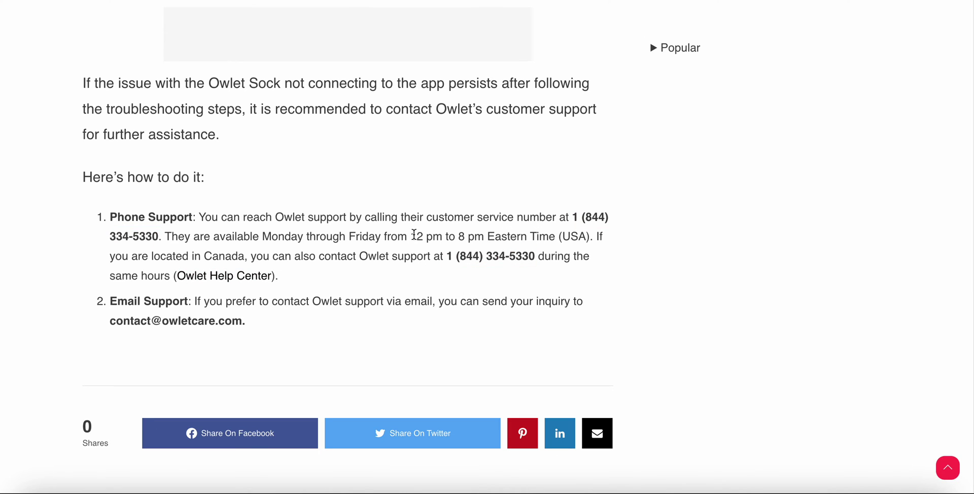
{"action": "left_click_drag", "start_coordinate": [416, 236], "coordinate": [478, 235]}
{"action": "left_click", "coordinate": [448, 274]}
{"action": "left_click_drag", "start_coordinate": [103, 323], "coordinate": [253, 325]}
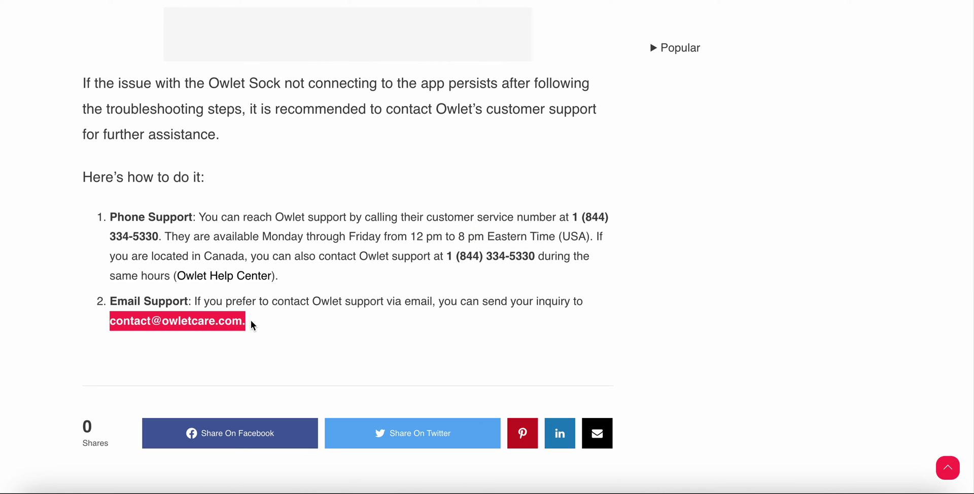
{"action": "left_click", "coordinate": [293, 337]}
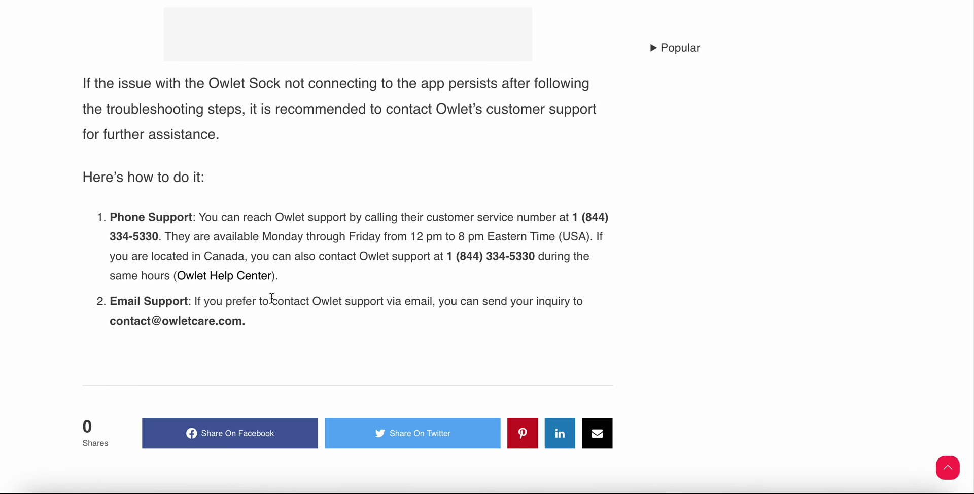
Scroll back up to the article's intro and its main how-to-fix heading.
{"action": "scroll", "coordinate": [277, 319], "scroll_direction": "up", "scroll_amount": 1}
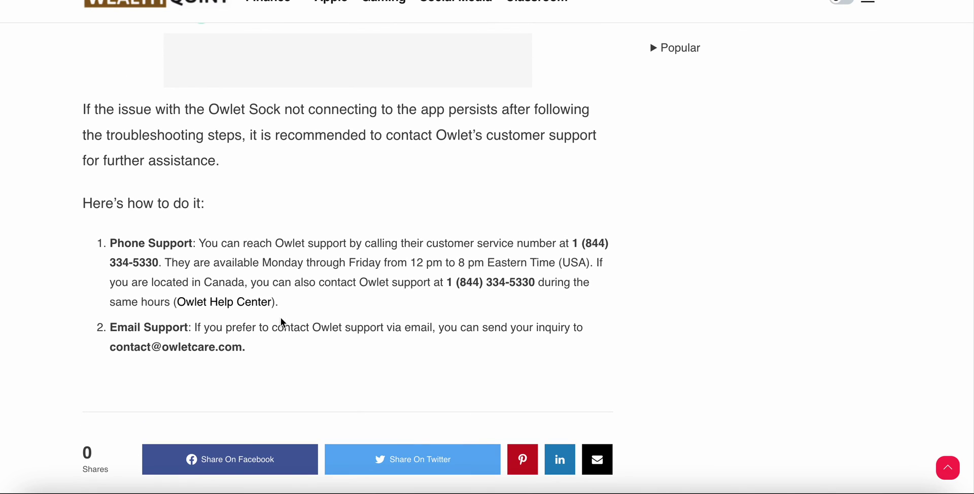
{"action": "scroll", "coordinate": [282, 320], "scroll_direction": "up", "scroll_amount": 2}
{"action": "scroll", "coordinate": [283, 319], "scroll_direction": "up", "scroll_amount": 10}
{"action": "scroll", "coordinate": [282, 320], "scroll_direction": "up", "scroll_amount": 10}
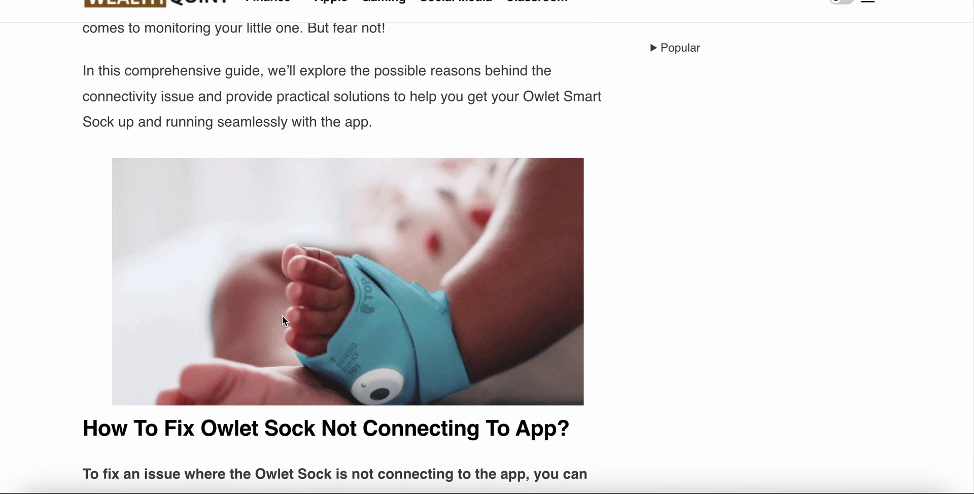